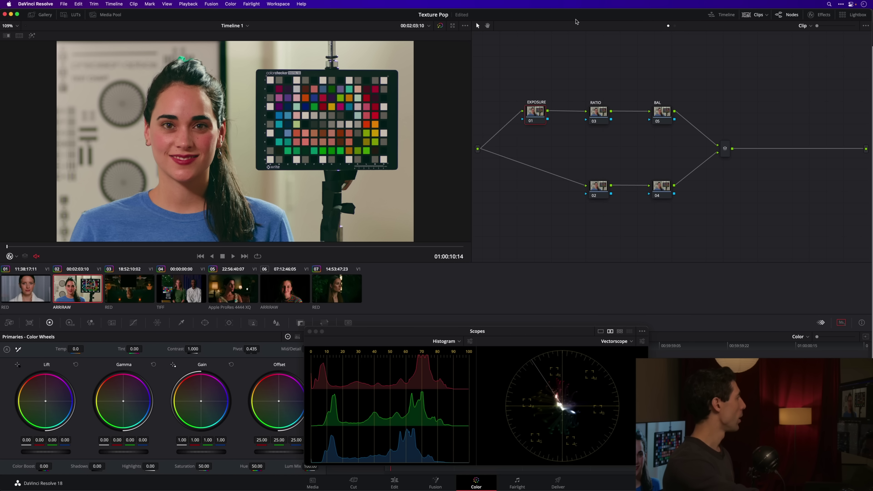
{"action": "left_click", "coordinate": [35, 290]}
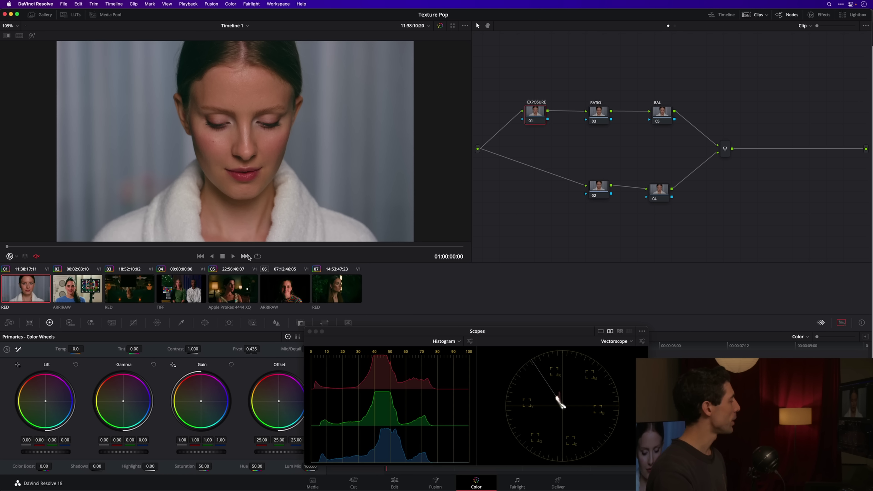
{"action": "left_click", "coordinate": [321, 289]}
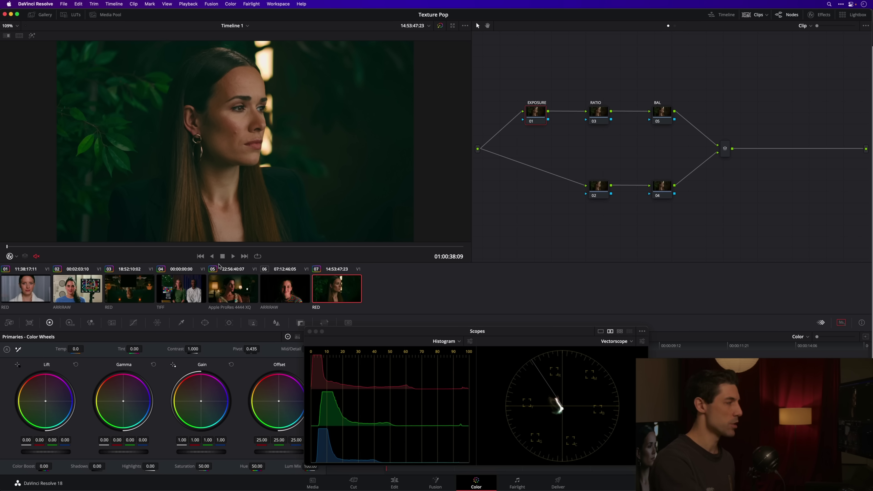
{"action": "key", "text": "Home"}
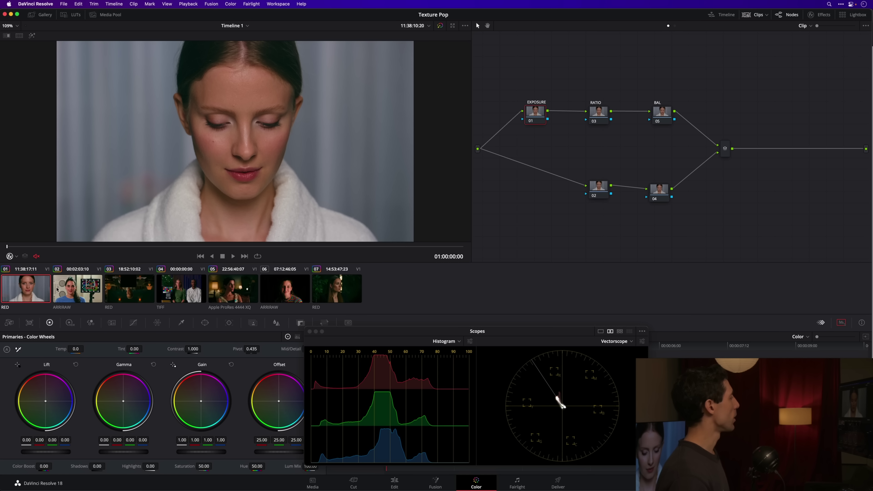
{"action": "left_click", "coordinate": [71, 284]}
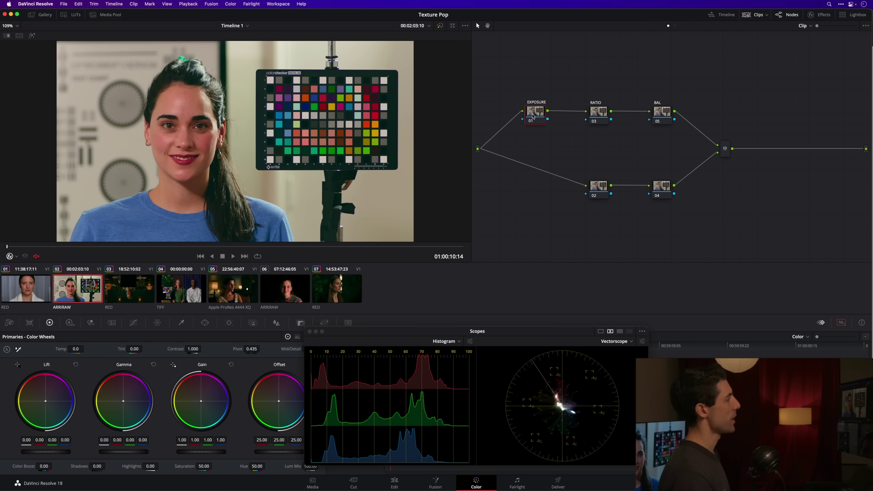
{"action": "left_click_drag", "start_coordinate": [529, 116], "coordinate": [539, 111]}
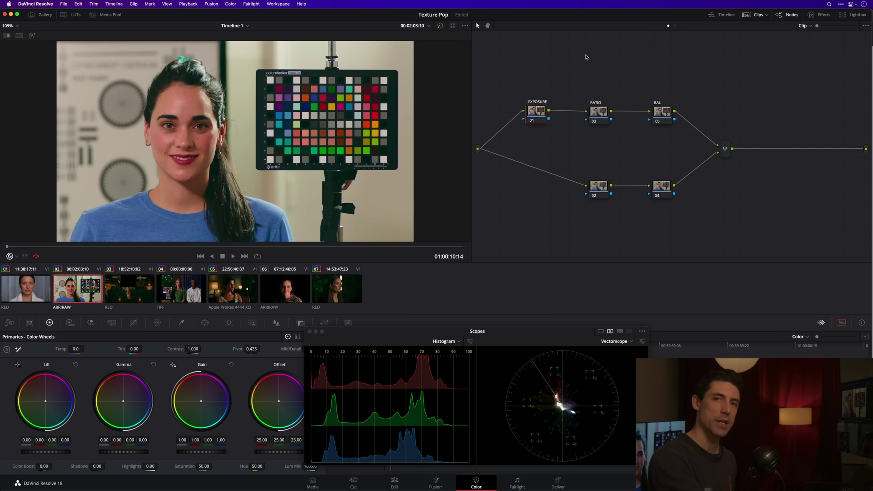
{"action": "right_click", "coordinate": [83, 290]}
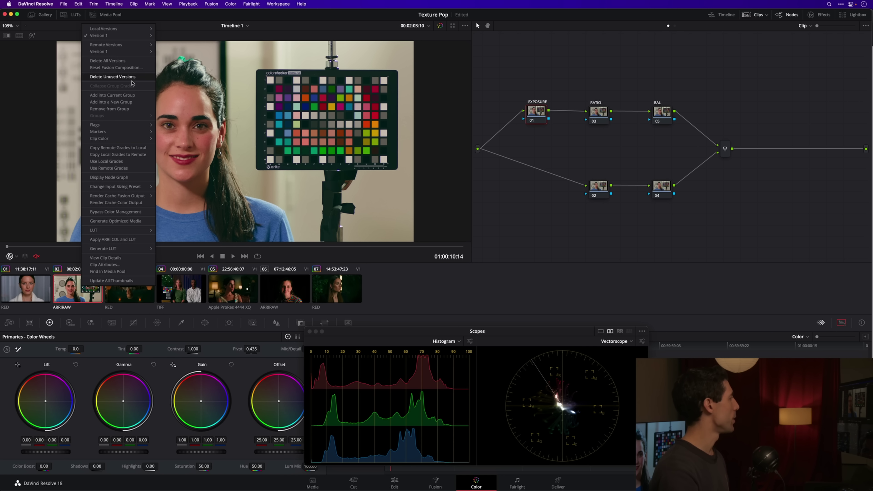
{"action": "left_click", "coordinate": [119, 212]}
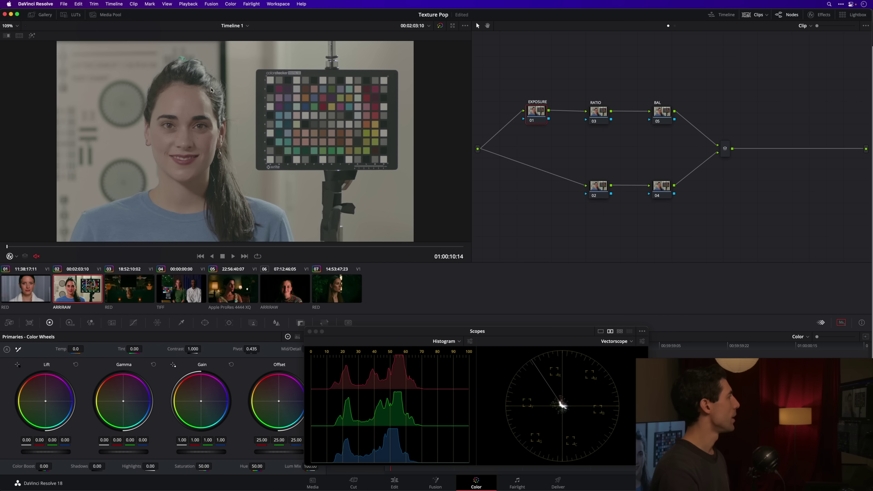
{"action": "right_click", "coordinate": [84, 289]}
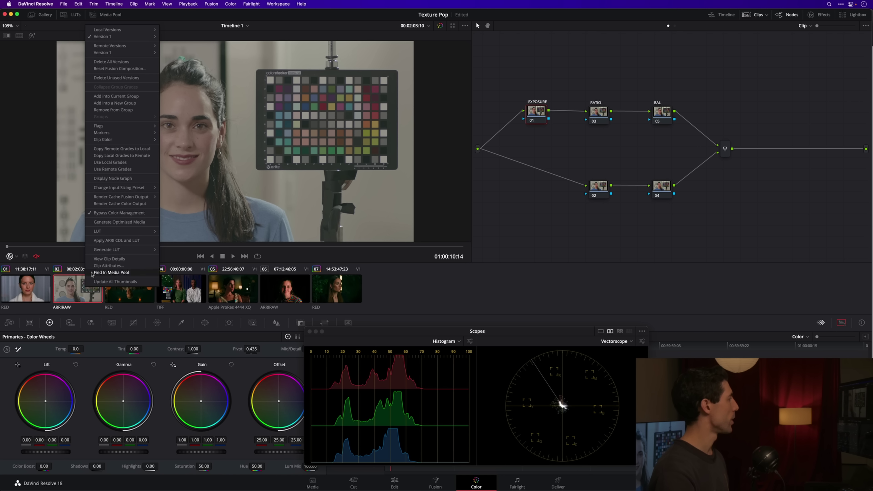
{"action": "left_click", "coordinate": [122, 213]}
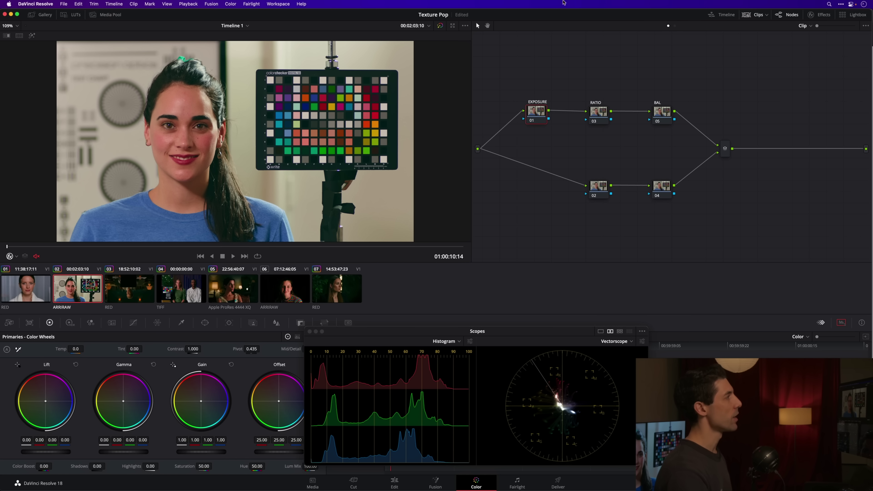
Show the timeline-level node graph and select its four nodes: Palette-M, Palette-F, Tone-M and Tone-F.
{"action": "left_click", "coordinate": [674, 26]}
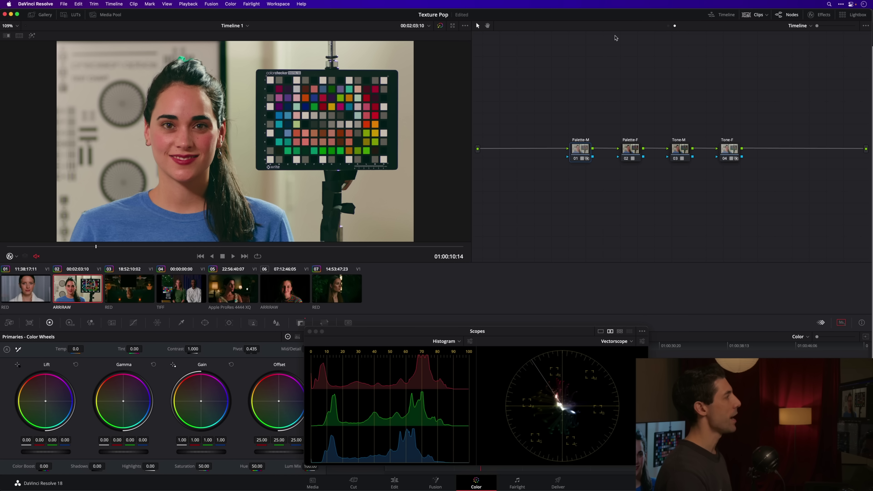
{"action": "left_click_drag", "start_coordinate": [751, 189], "coordinate": [550, 112]}
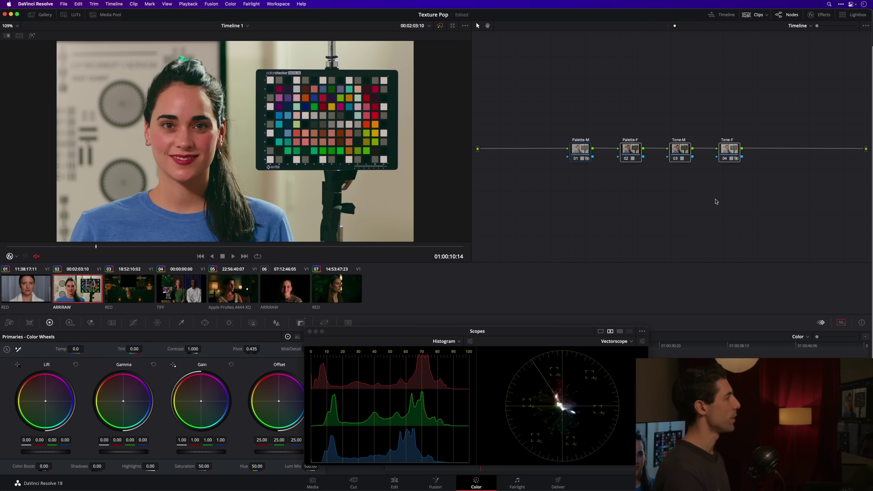
{"action": "left_click_drag", "start_coordinate": [756, 189], "coordinate": [584, 117]}
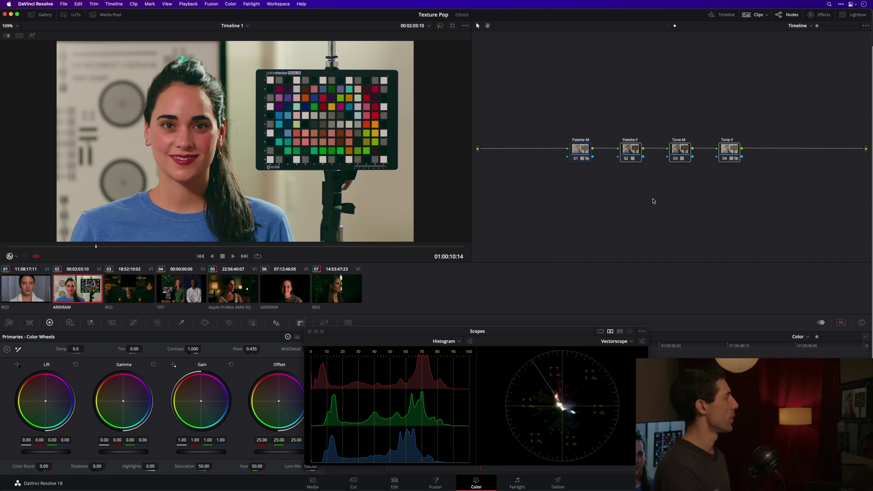
Toggle the four timeline nodes off and on twice to compare, leaving them enabled.
{"action": "key", "text": "super+d"}
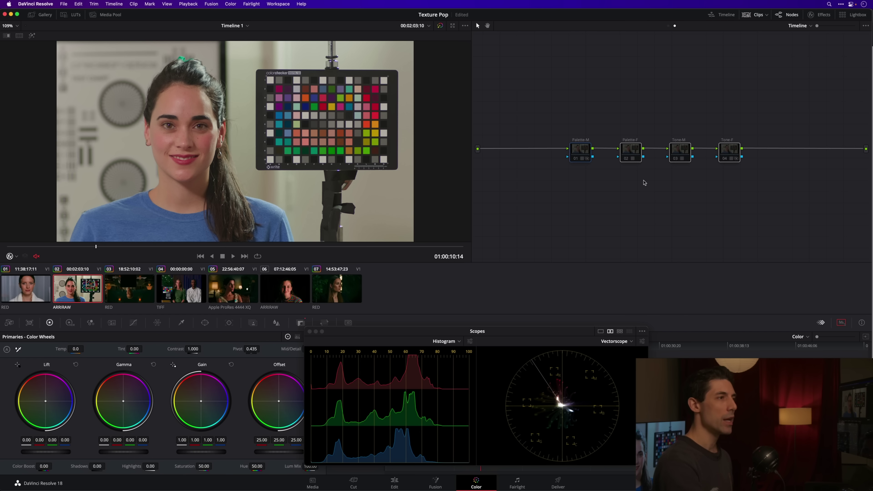
{"action": "key", "text": "super+d"}
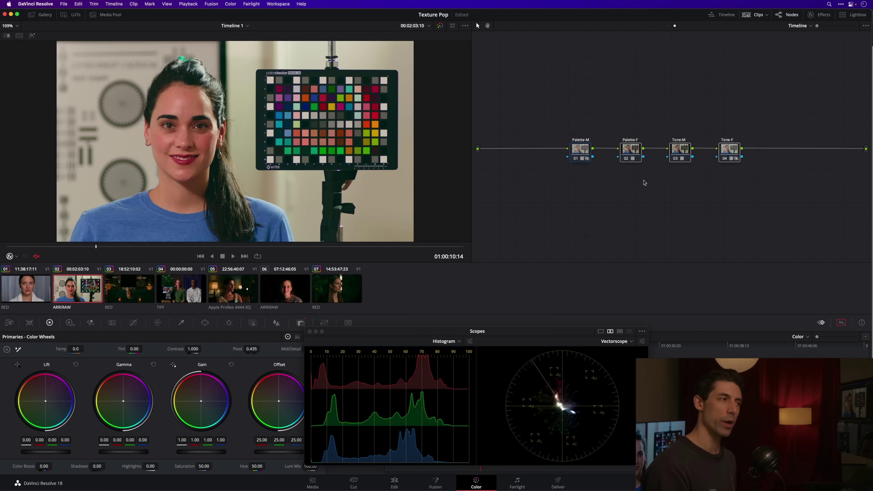
{"action": "key", "text": "super+d"}
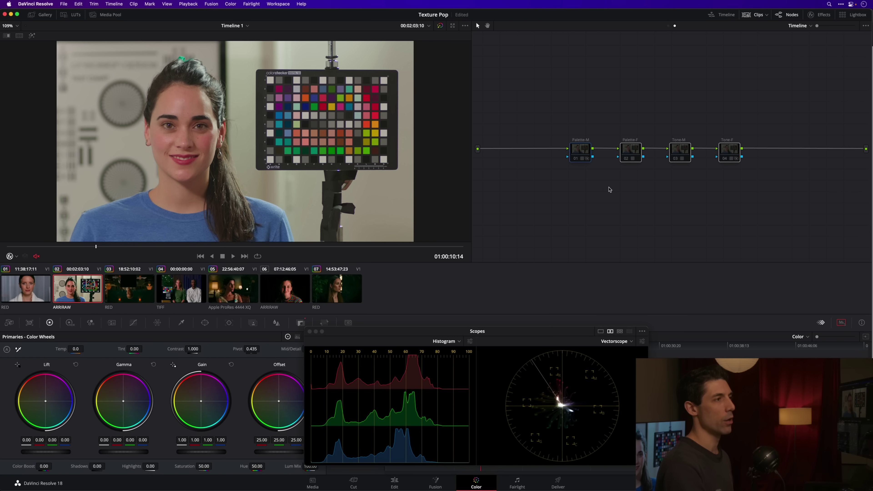
{"action": "key", "text": "super+d"}
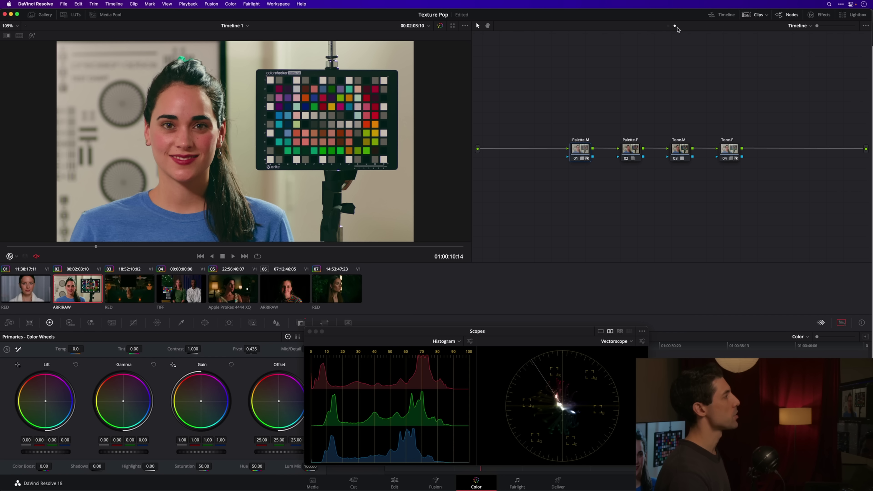
Back in the clip graph, give the RATIO node contrast 0.881 with pivot 0.403 and compare it on and off.
{"action": "left_click", "coordinate": [668, 26]}
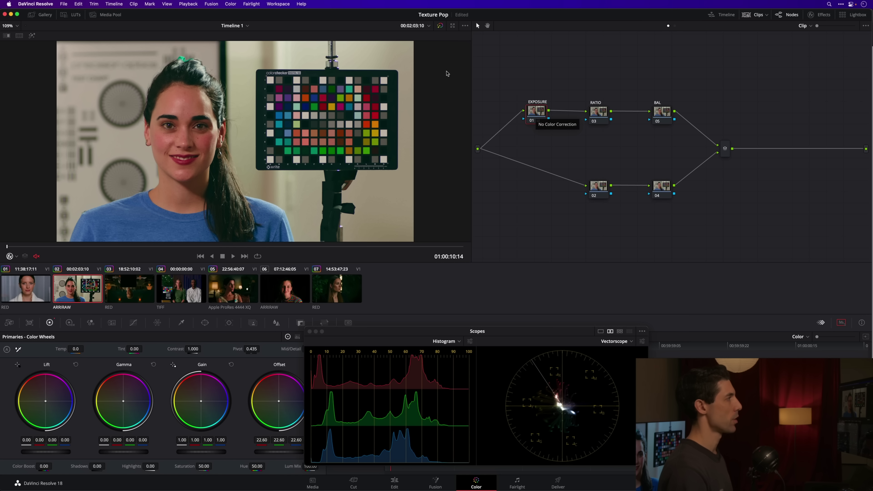
{"action": "left_click", "coordinate": [601, 113]}
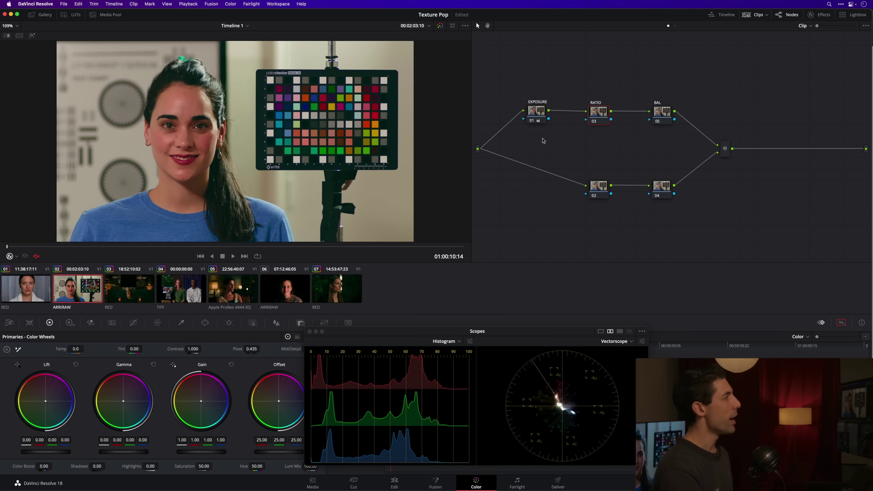
{"action": "left_click_drag", "start_coordinate": [594, 116], "coordinate": [595, 115]}
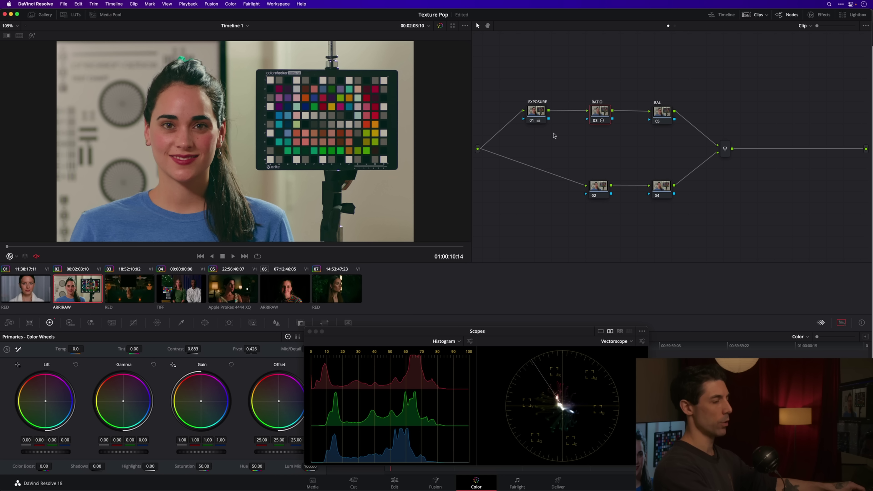
{"action": "key", "text": "ctrl+d"}
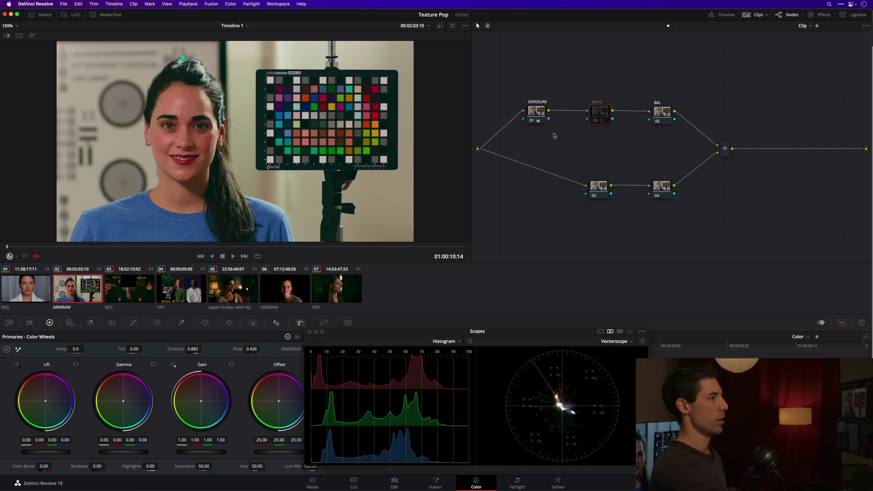
{"action": "key", "text": "ctrl+d"}
{"action": "key", "text": "ctrl+d"}
{"action": "key", "text": "ctrl+d"}
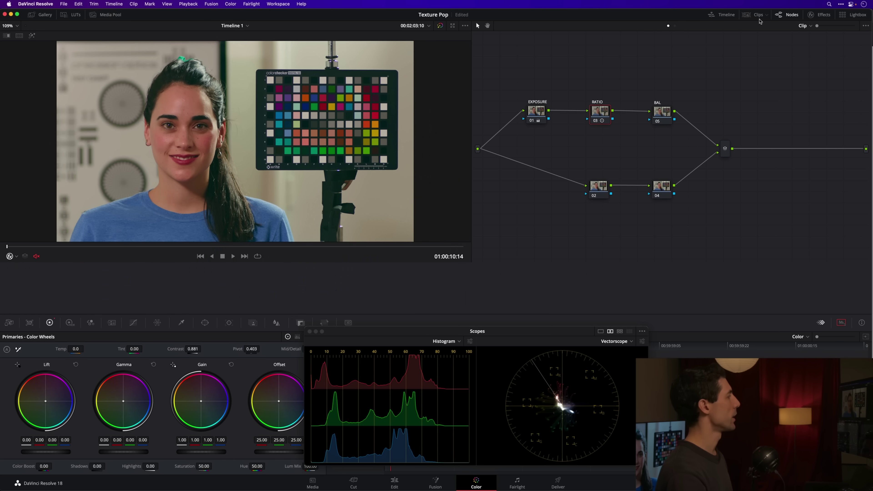
Hide the clip thumbnails to enlarge the viewer and compare the RATIO node on and off.
{"action": "left_click", "coordinate": [744, 16]}
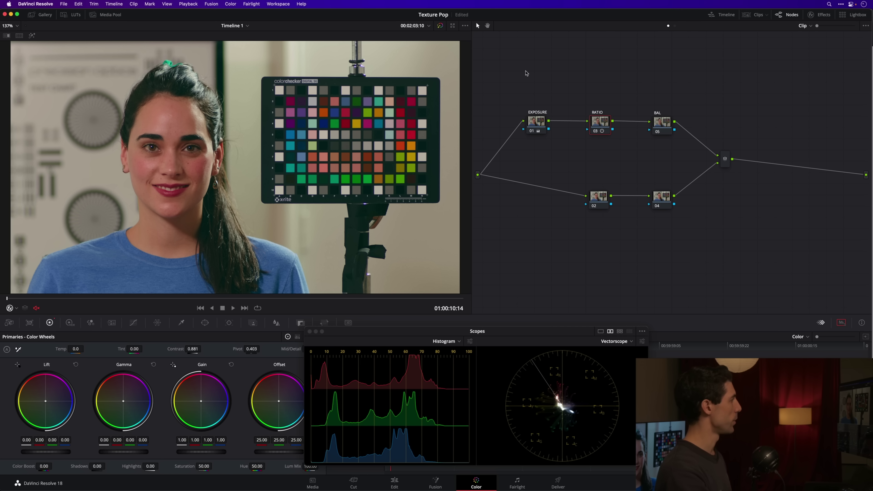
{"action": "key", "text": "ctrl+d"}
{"action": "key", "text": "ctrl+d"}
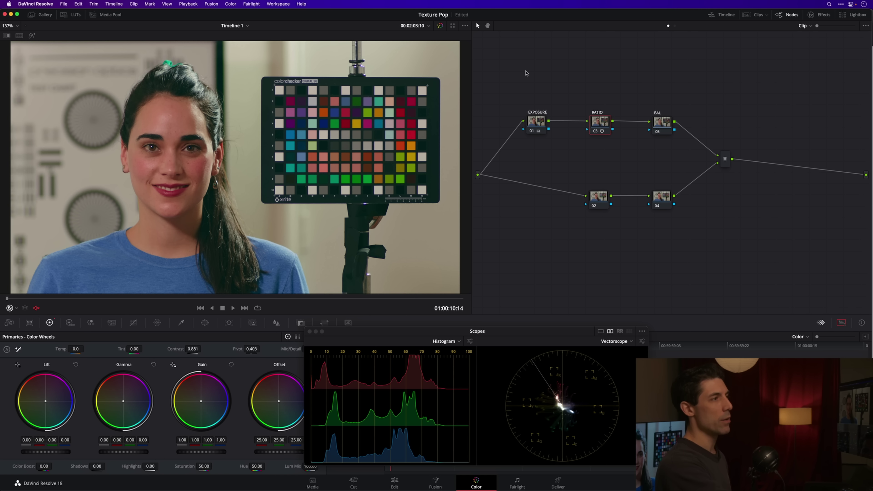
{"action": "key", "text": "ctrl+d"}
{"action": "key", "text": "ctrl+d"}
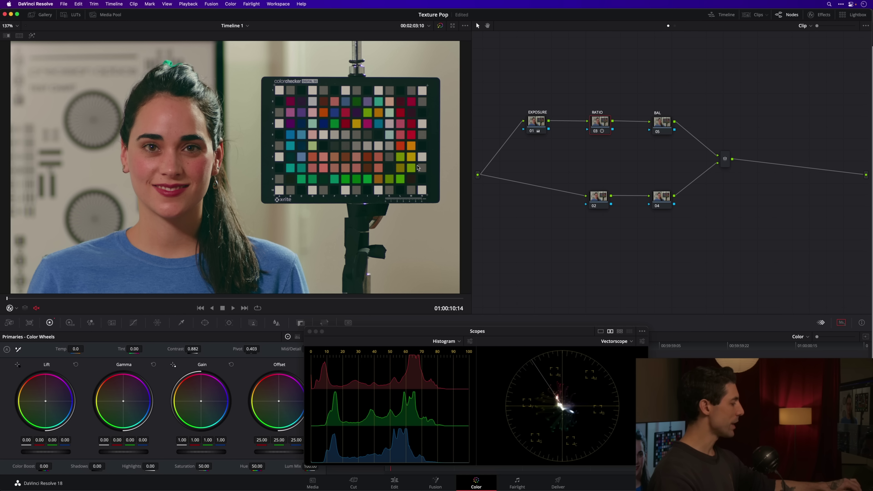
Reset node 03 to contrast 1.000 and pivot 0.435, move node 02 left, and select node 04.
{"action": "key", "text": "shift+Home"}
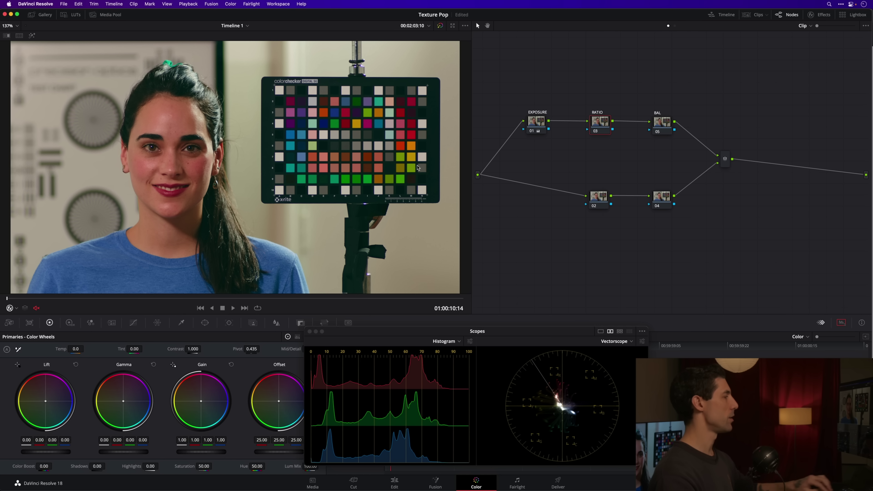
{"action": "left_click_drag", "start_coordinate": [599, 201], "coordinate": [526, 196]}
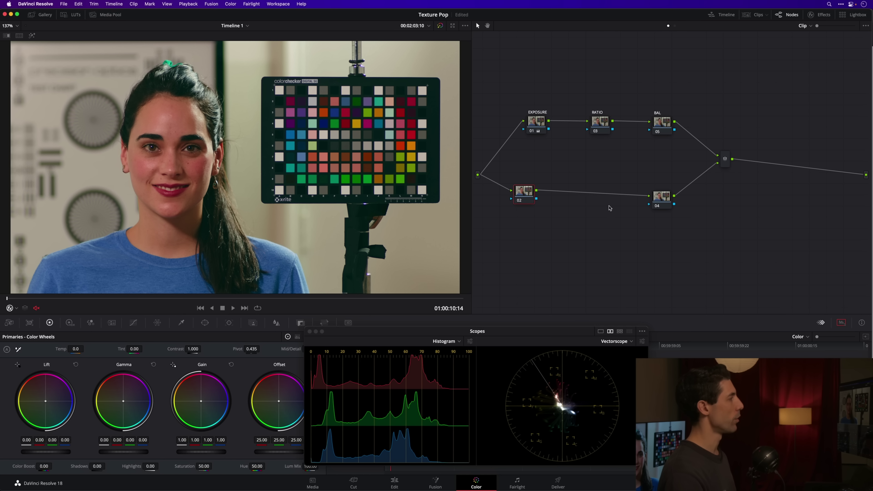
{"action": "left_click", "coordinate": [662, 200]}
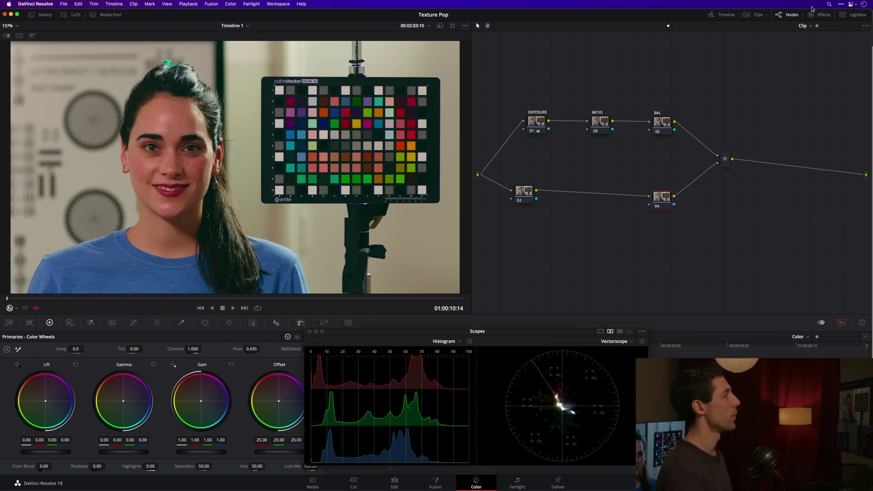
Apply Texture Pop from Effects to node 04 (Simple mode, Strength 0.200) and move the scopes aside.
{"action": "left_click", "coordinate": [815, 15]}
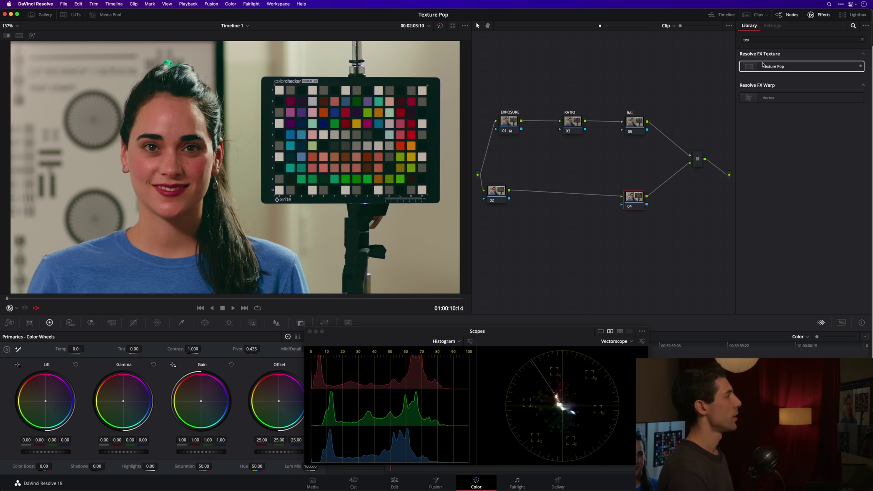
{"action": "left_click_drag", "start_coordinate": [776, 68], "coordinate": [634, 200]}
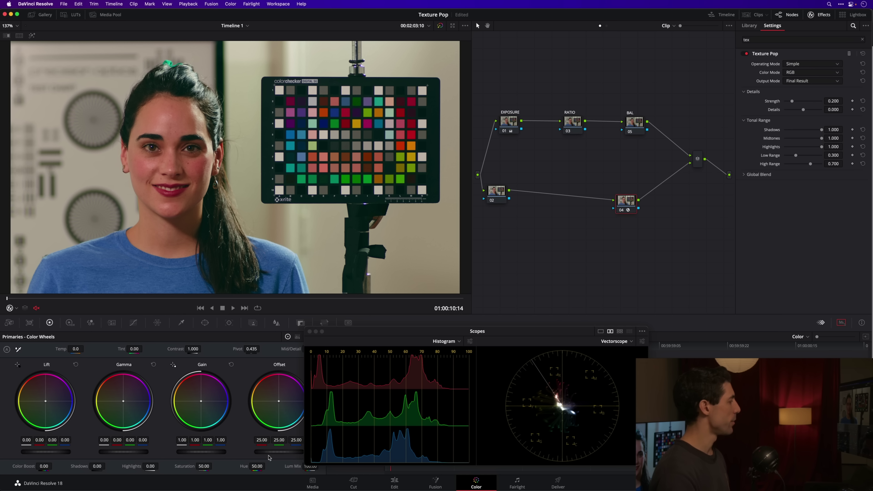
{"action": "left_click_drag", "start_coordinate": [332, 332], "coordinate": [374, 333]}
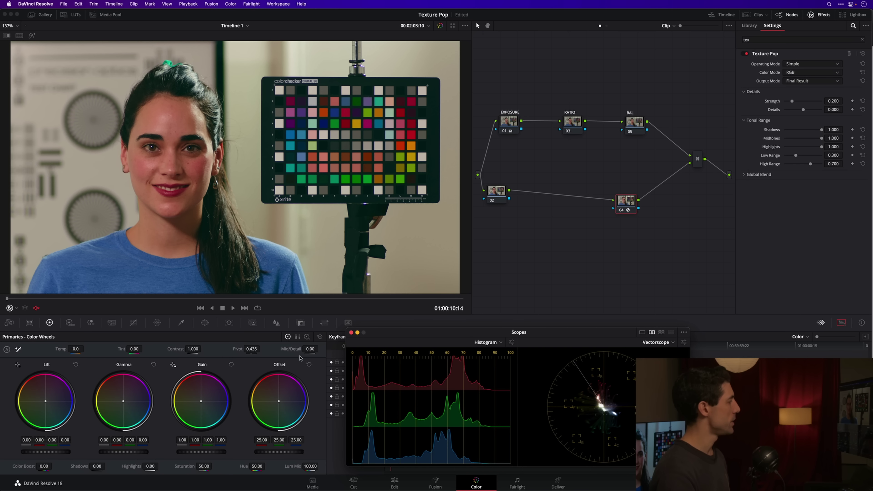
Switch Texture Pop to Advanced mode and raise Tiny detail to 1.000.
{"action": "left_click", "coordinate": [799, 66]}
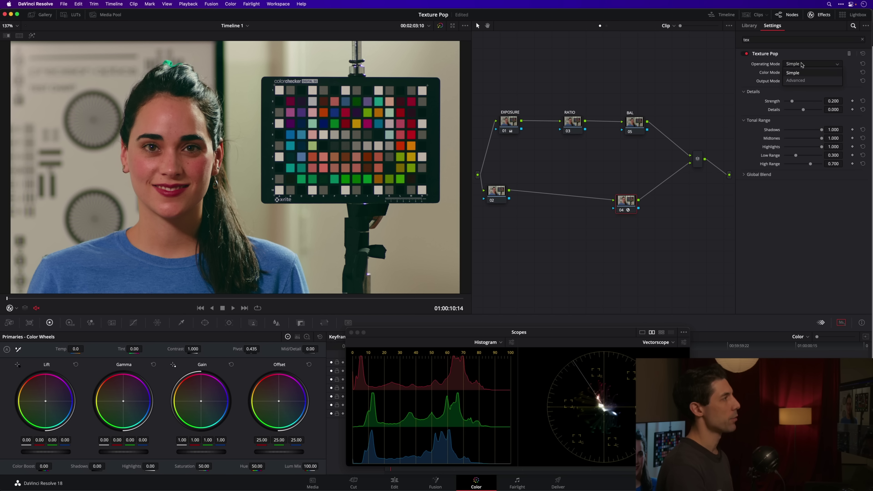
{"action": "left_click", "coordinate": [796, 81]}
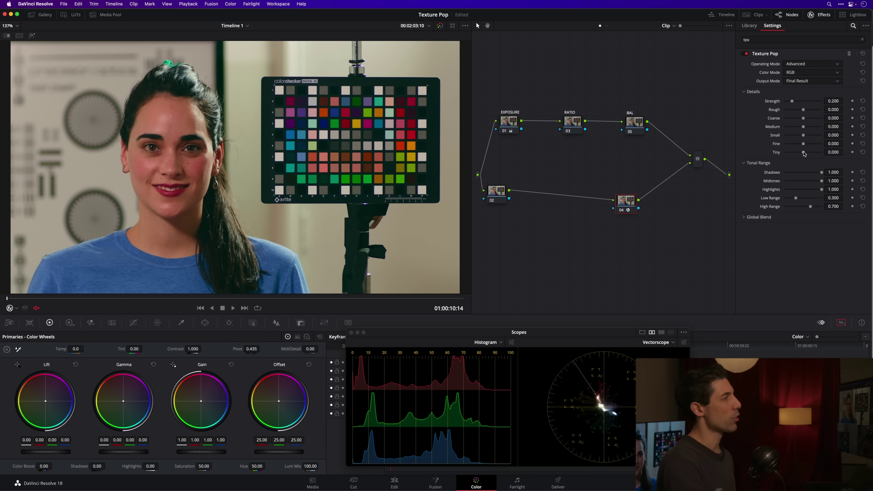
{"action": "left_click_drag", "start_coordinate": [804, 154], "coordinate": [833, 155]}
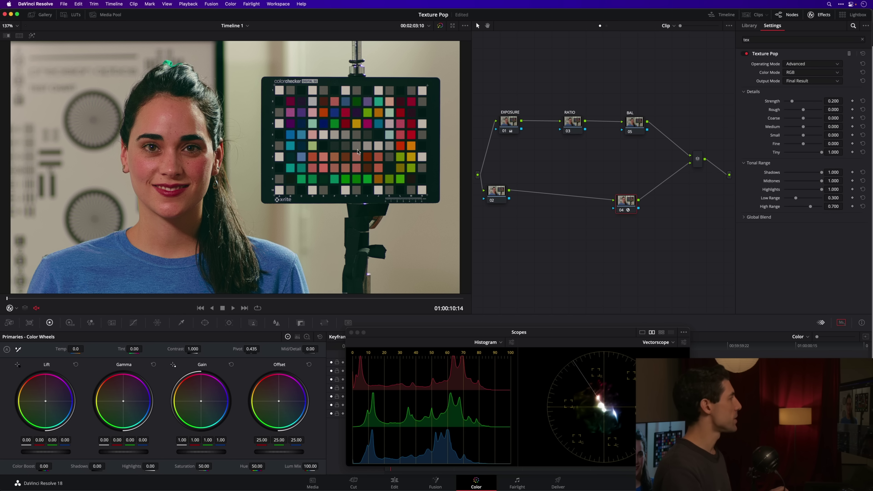
Zoom the viewer into the color checker, save the project, and fit the frame back in view.
{"action": "scroll", "coordinate": [359, 152], "scroll_direction": "up", "scroll_amount": 5}
{"action": "scroll", "coordinate": [350, 173], "scroll_direction": "up", "scroll_amount": 10}
{"action": "scroll", "coordinate": [354, 147], "scroll_direction": "up", "scroll_amount": 4}
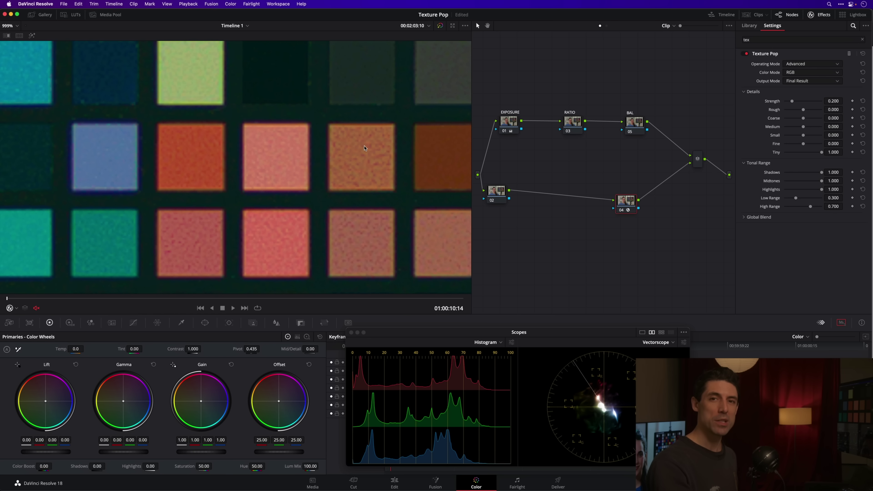
{"action": "key", "text": "super+s"}
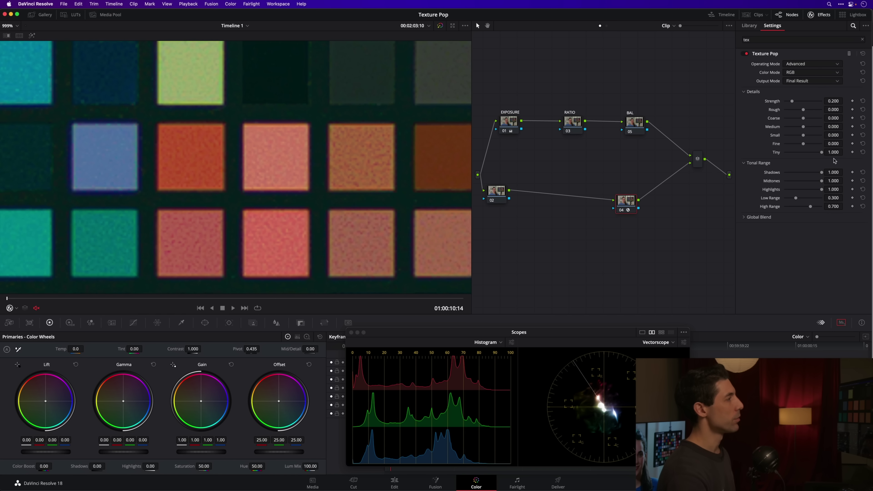
{"action": "key", "text": "shift+z"}
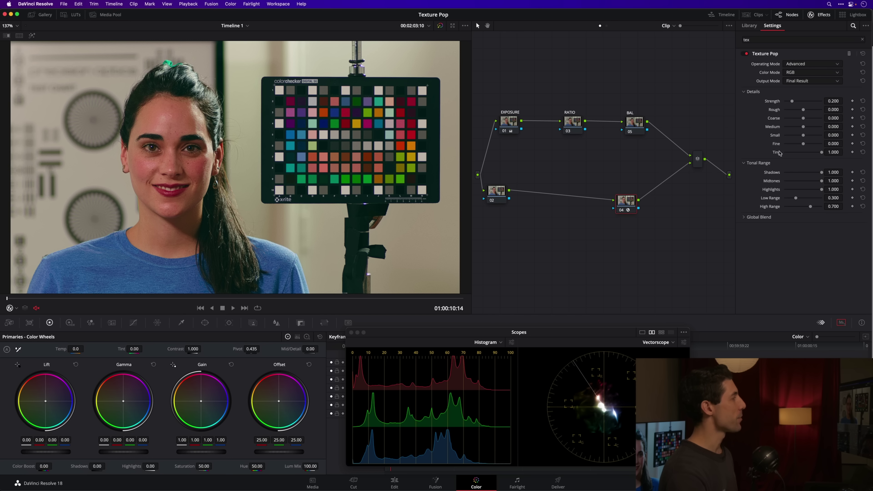
Reset Tiny to 0.000, set Rough to -0.376 and Coarse to -0.505, and select node 04.
{"action": "left_click", "coordinate": [863, 153]}
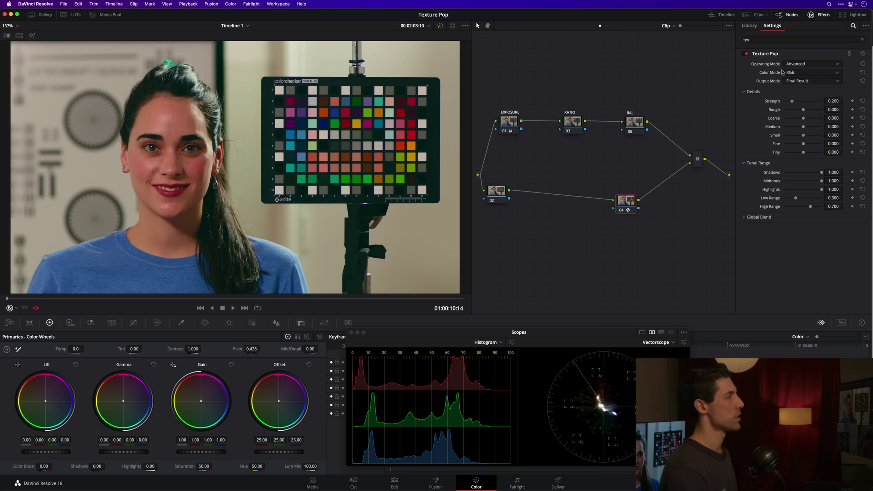
{"action": "left_click_drag", "start_coordinate": [803, 111], "coordinate": [791, 109]}
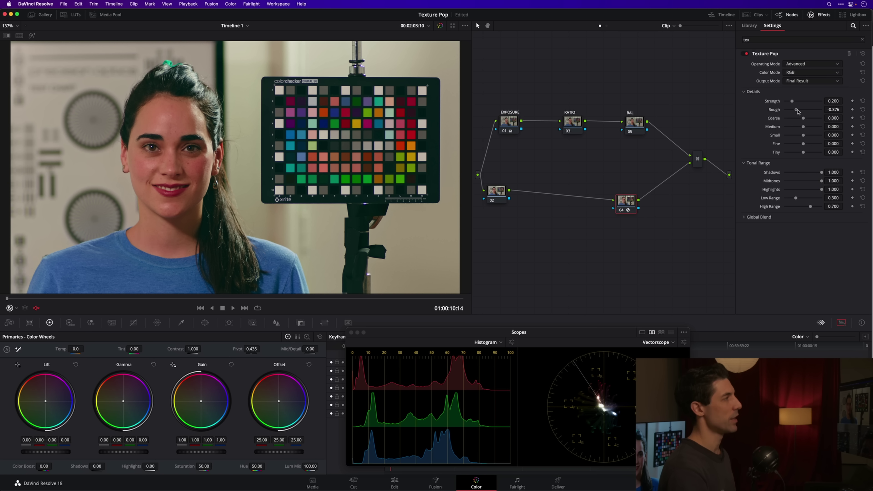
{"action": "left_click_drag", "start_coordinate": [804, 118], "coordinate": [793, 119]}
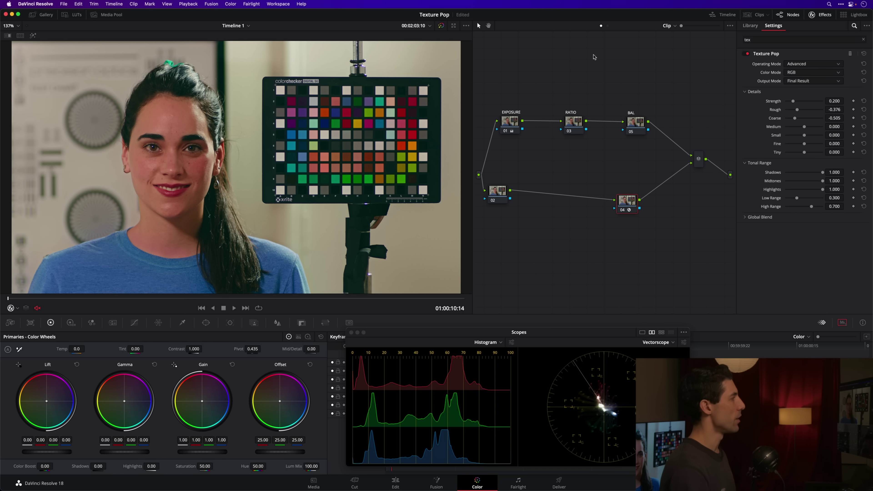
{"action": "left_click_drag", "start_coordinate": [626, 206], "coordinate": [632, 200]}
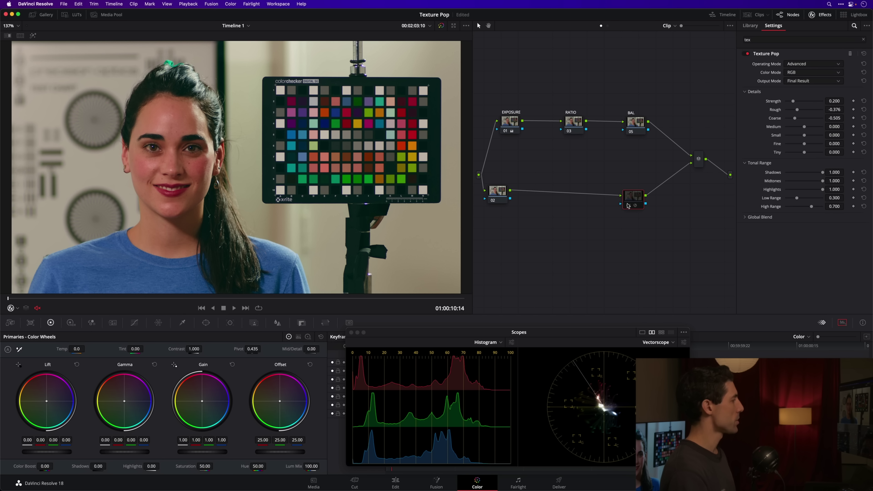
Re-enable node 04 so its Texture Pop (Rough -0.376, Coarse -0.505) is active again.
{"action": "key", "text": "ctrl+d"}
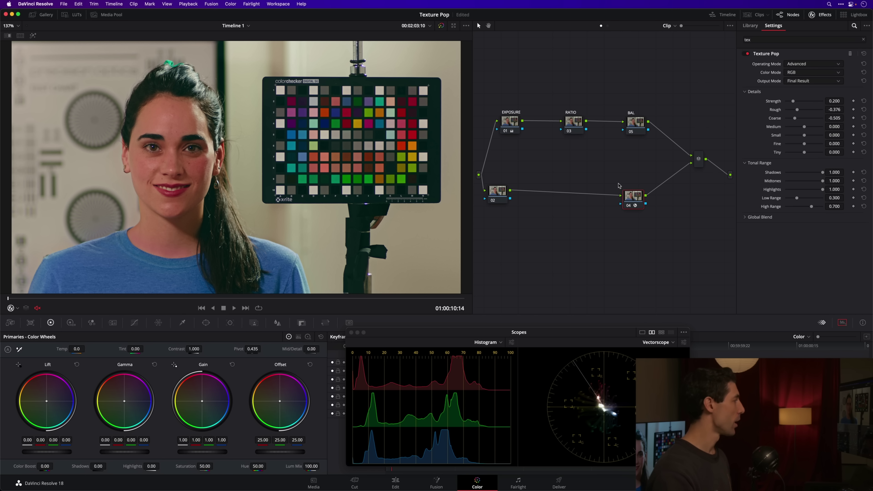
Switch to clip 03, the woman at a laptop, preview it, and apply Texture Pop to its node 04.
{"action": "left_click", "coordinate": [747, 14]}
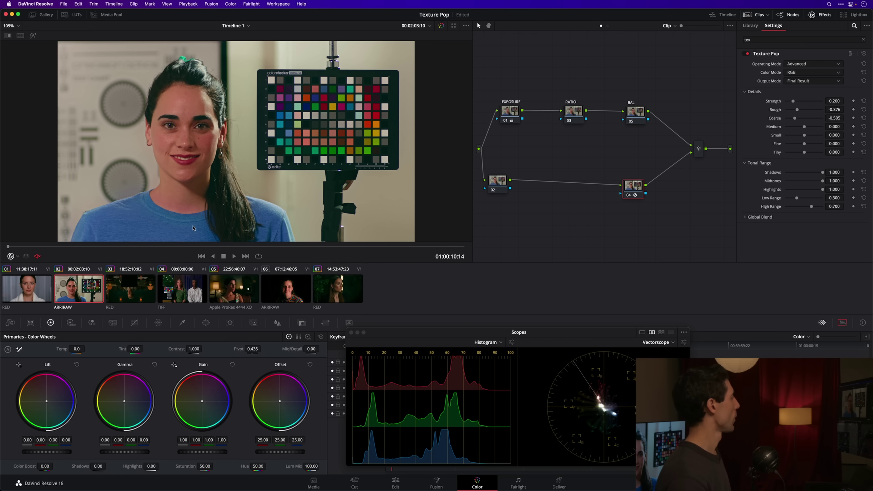
{"action": "left_click", "coordinate": [130, 292]}
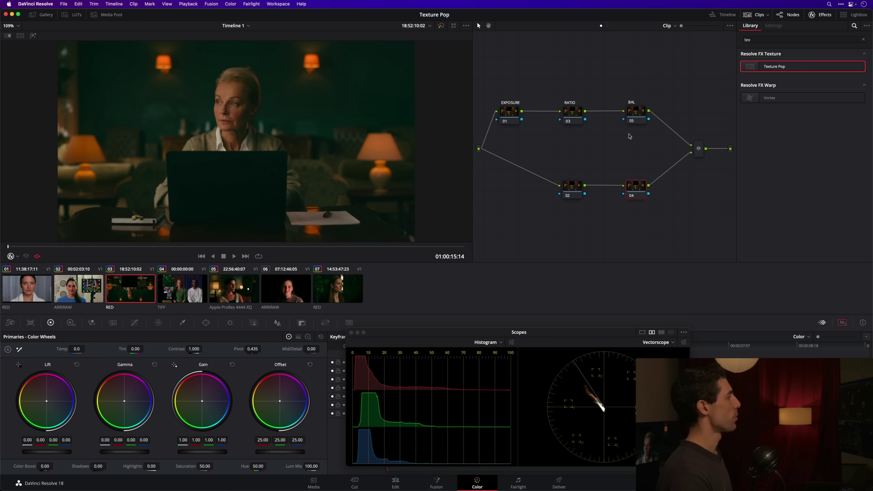
{"action": "left_click_drag", "start_coordinate": [631, 186], "coordinate": [634, 187]}
{"action": "key", "text": "space"}
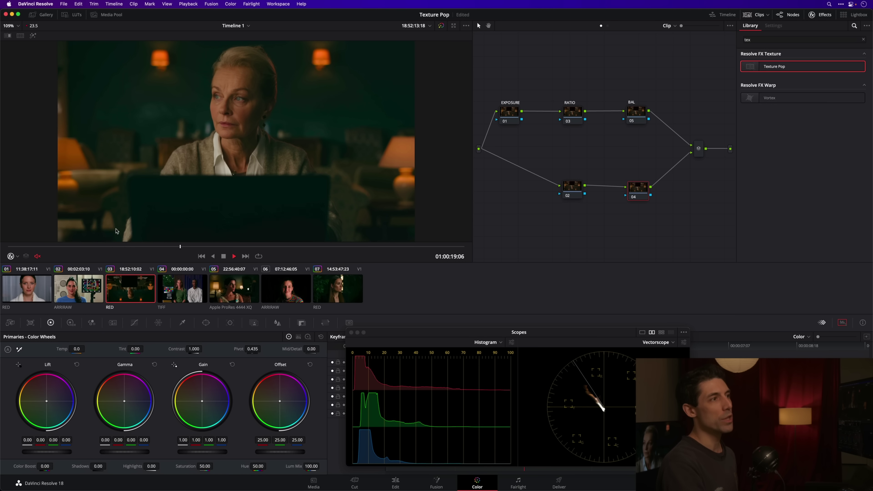
{"action": "key", "text": "space"}
{"action": "left_click_drag", "start_coordinate": [248, 246], "coordinate": [274, 247]}
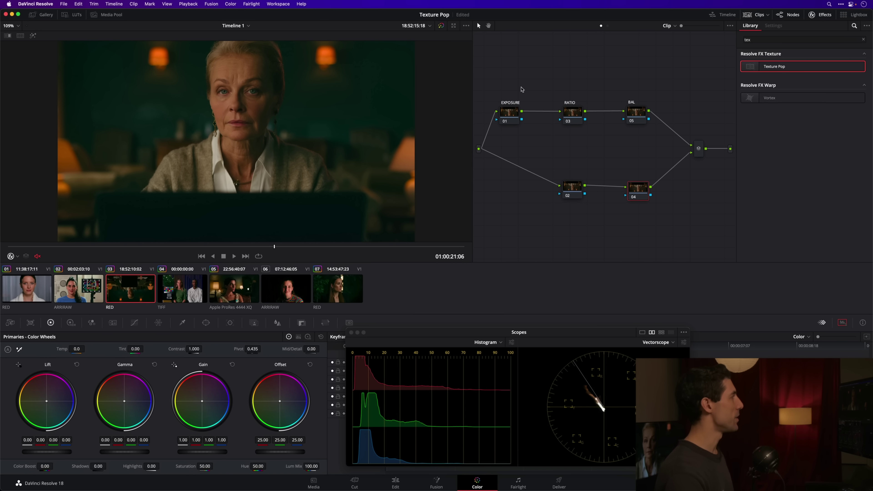
{"action": "left_click_drag", "start_coordinate": [773, 70], "coordinate": [638, 190]}
Switch clip 03's Texture Pop to Advanced and tune bands: Rough -0.615, Small 0.156, Medium -0.101.
{"action": "left_click", "coordinate": [804, 68]}
{"action": "left_click", "coordinate": [800, 81]}
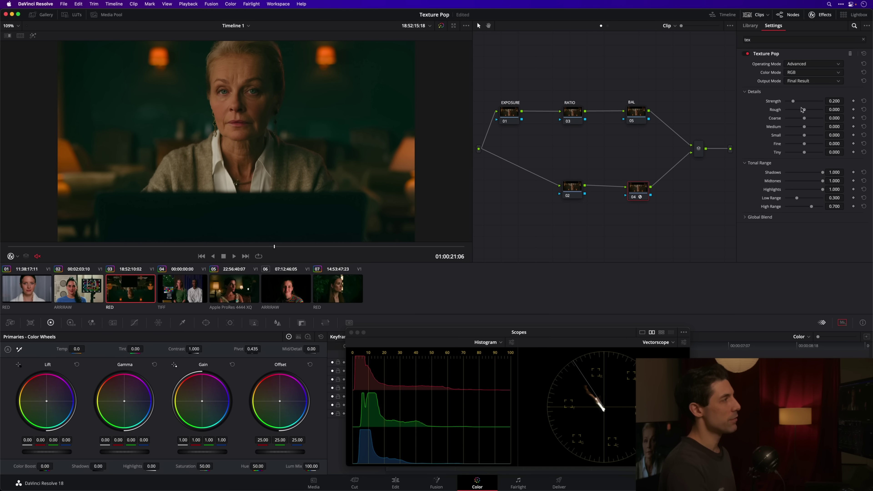
{"action": "mouse_move", "coordinate": [804, 110]}
{"action": "left_mouse_down"}
{"action": "mouse_move", "coordinate": [788, 110]}
{"action": "mouse_move", "coordinate": [824, 109]}
{"action": "mouse_move", "coordinate": [796, 109]}
{"action": "mouse_move", "coordinate": [811, 119]}
{"action": "mouse_move", "coordinate": [794, 120]}
{"action": "mouse_move", "coordinate": [810, 121]}
{"action": "left_mouse_up"}
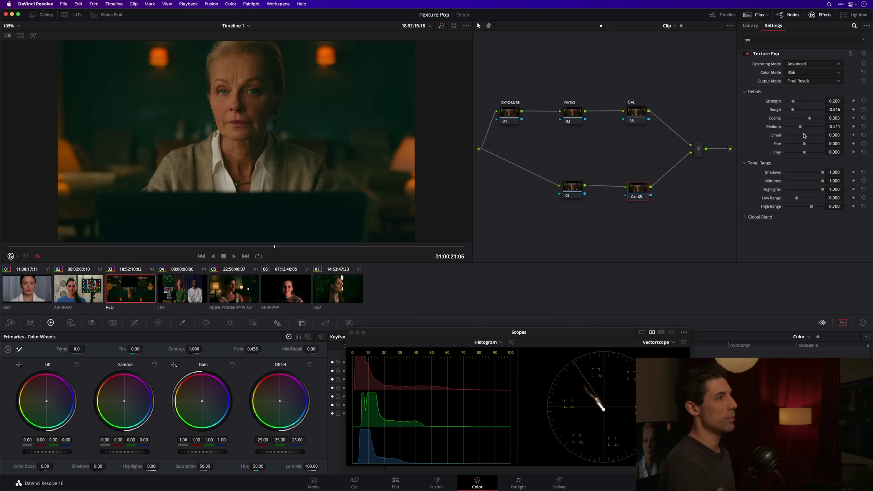
{"action": "mouse_move", "coordinate": [804, 136]}
{"action": "left_mouse_down"}
{"action": "mouse_move", "coordinate": [812, 135]}
{"action": "mouse_move", "coordinate": [795, 144]}
{"action": "mouse_move", "coordinate": [807, 153]}
{"action": "left_mouse_up"}
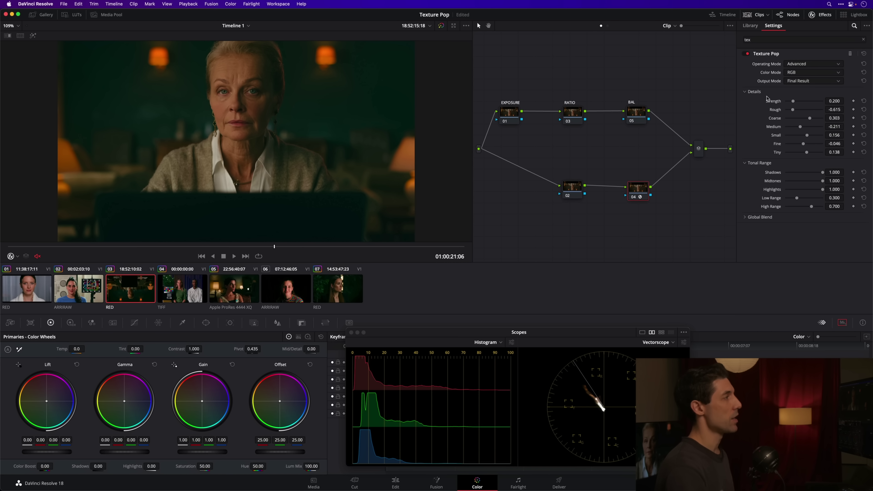
{"action": "left_click_drag", "start_coordinate": [801, 128], "coordinate": [802, 128]}
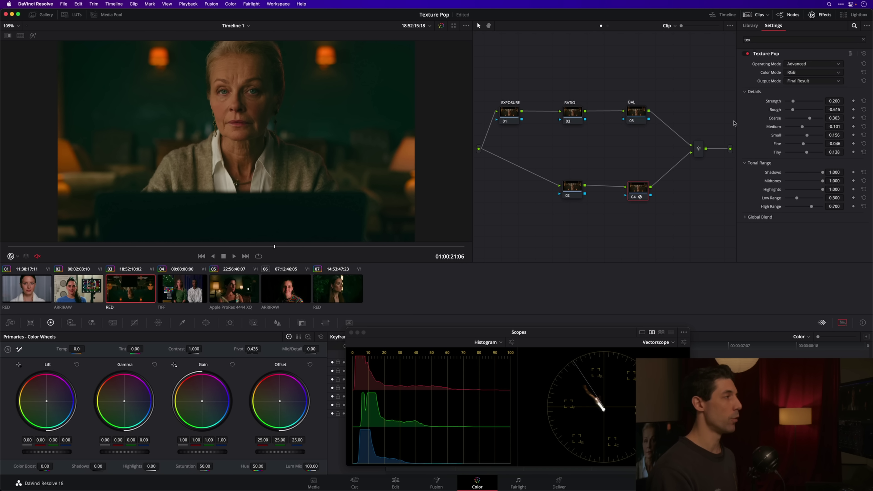
{"action": "key", "text": "ctrl+d"}
{"action": "key", "text": "ctrl+d"}
{"action": "key", "text": "ctrl+d"}
{"action": "key", "text": "ctrl+d"}
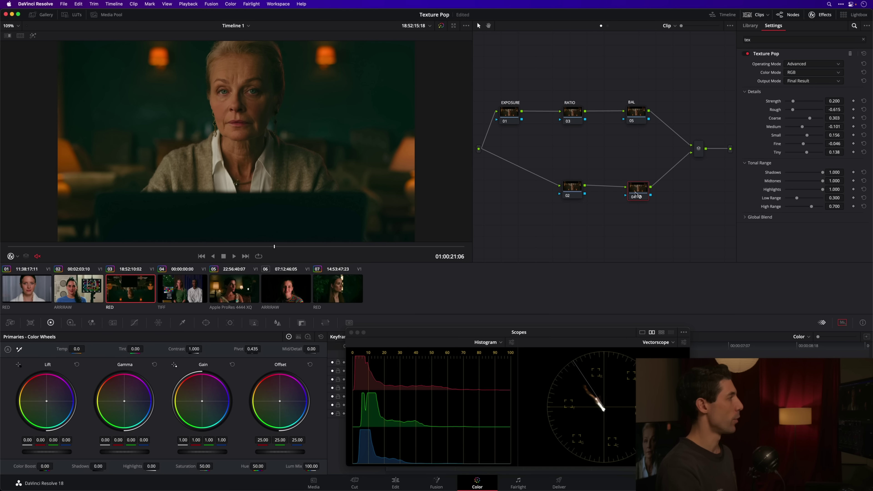
{"action": "left_click_drag", "start_coordinate": [637, 192], "coordinate": [638, 191]}
{"action": "key", "text": "ctrl+d"}
{"action": "key", "text": "ctrl+d"}
{"action": "key", "text": "ctrl+d"}
{"action": "key", "text": "ctrl+d"}
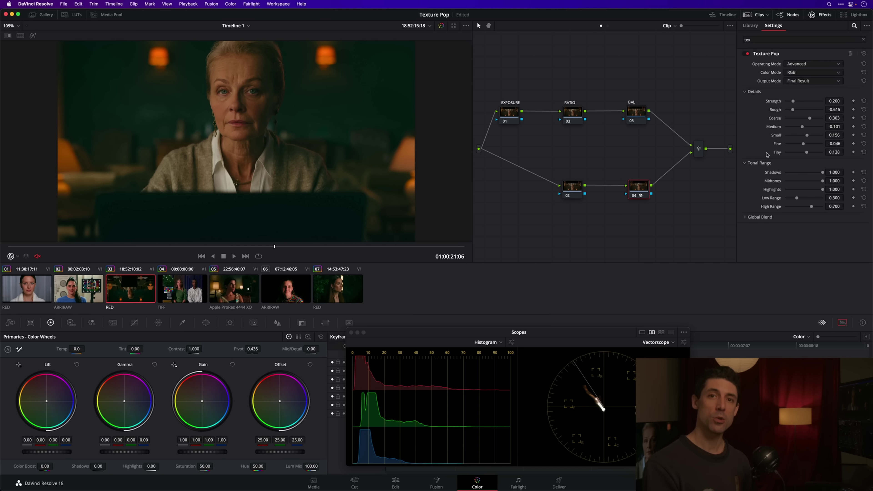
{"action": "key", "text": "super+s"}
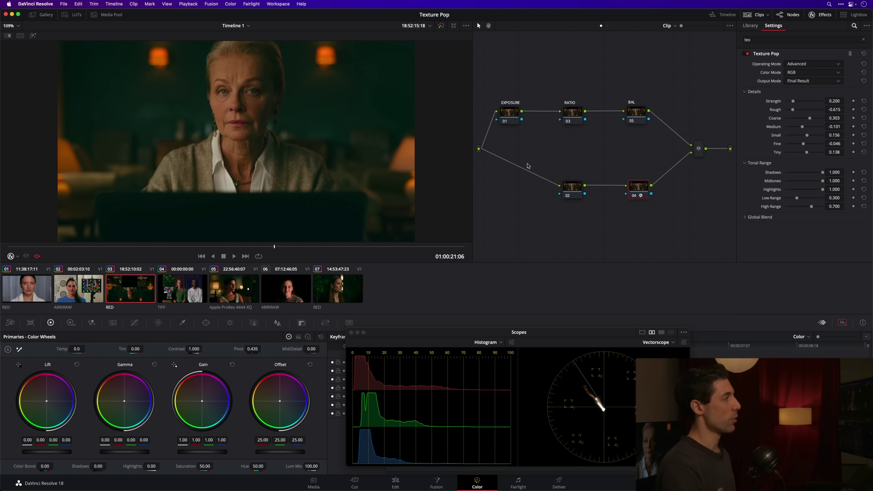
{"action": "left_click_drag", "start_coordinate": [641, 187], "coordinate": [640, 184]}
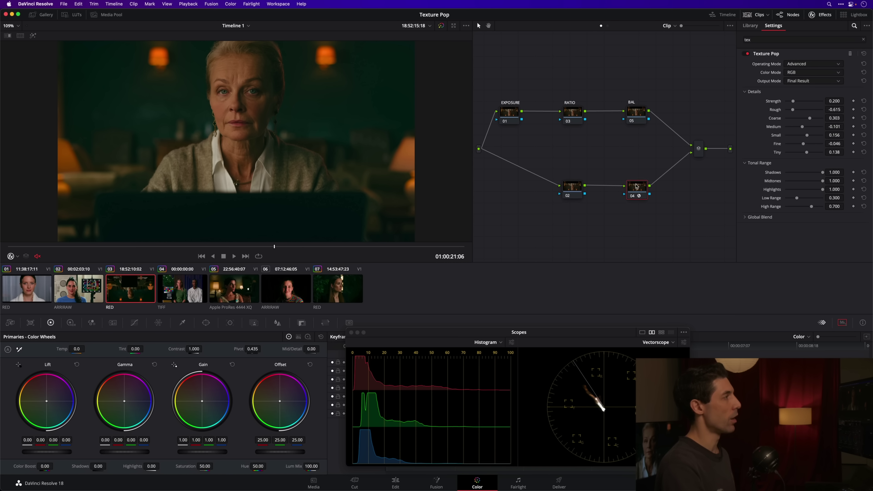
{"action": "key", "text": "ctrl+d"}
{"action": "key", "text": "ctrl+d"}
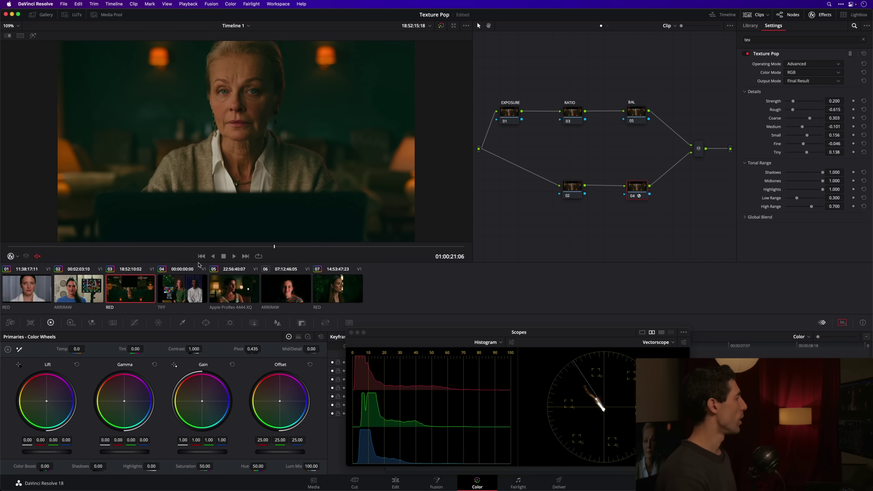
Switch to clip 05 and reset its Rough and Coarse detail to zero.
{"action": "left_click", "coordinate": [229, 288]}
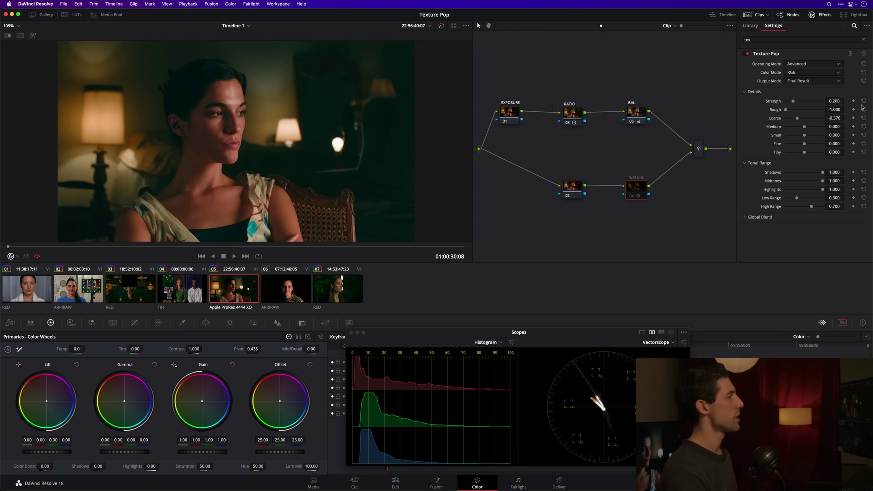
{"action": "left_click", "coordinate": [864, 109]}
{"action": "left_click", "coordinate": [863, 118]}
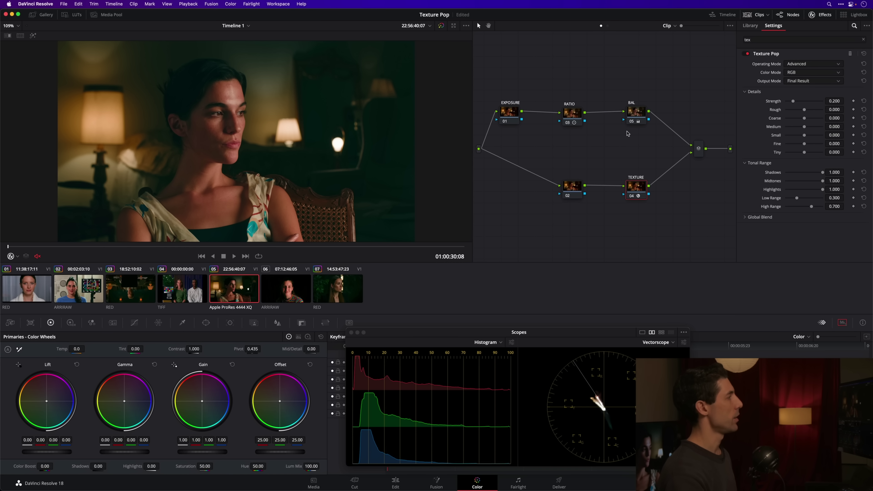
{"action": "left_click", "coordinate": [631, 123]}
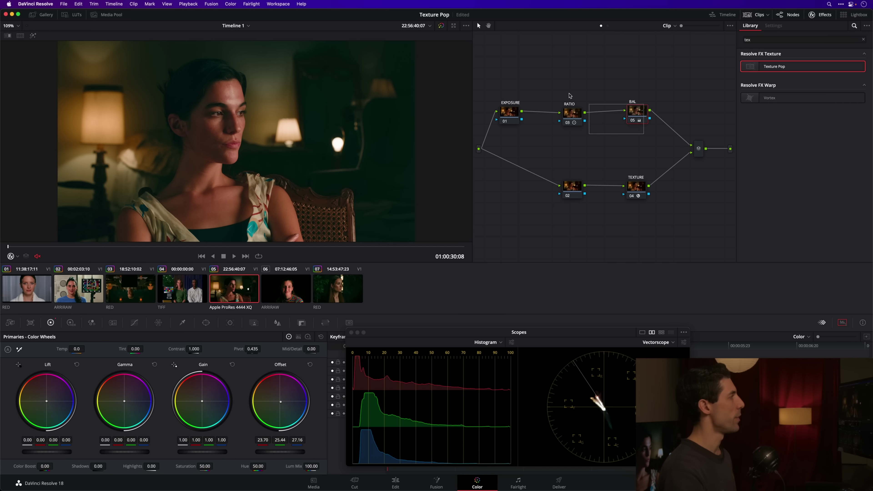
On the TEXTURE node, set Texture Pop Rough to -0.229 and Coarse to -0.156.
{"action": "left_click", "coordinate": [637, 188]}
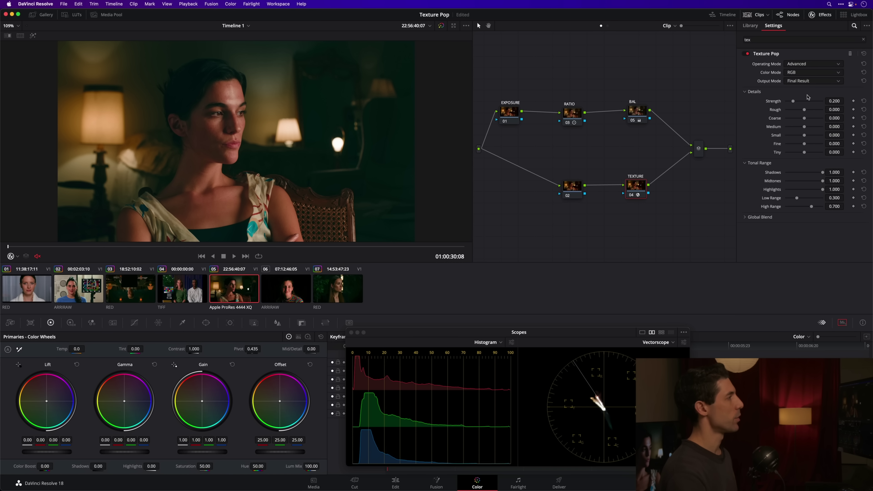
{"action": "left_click_drag", "start_coordinate": [804, 111], "coordinate": [800, 110]}
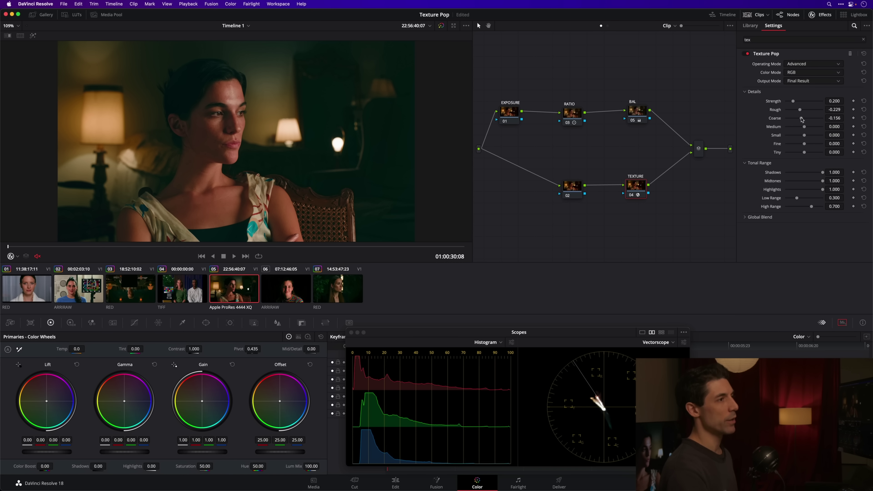
{"action": "left_click_drag", "start_coordinate": [804, 118], "coordinate": [803, 119]}
{"action": "left_click", "coordinate": [608, 26]}
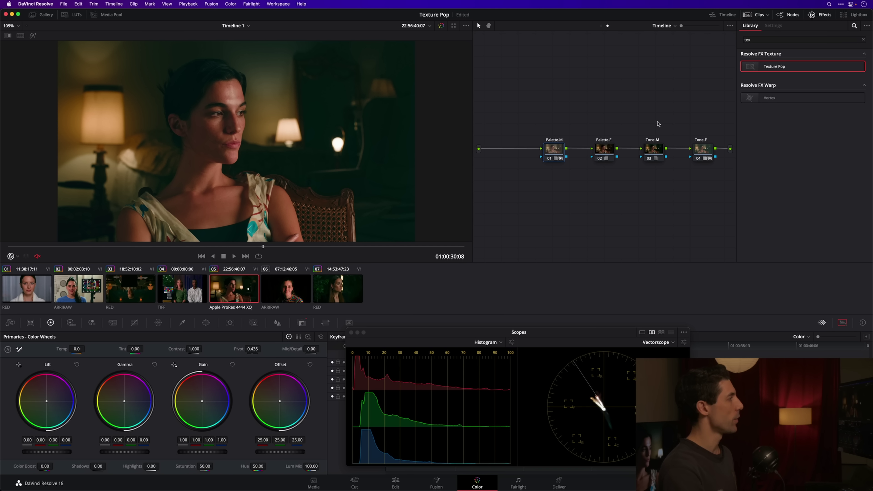
{"action": "left_click", "coordinate": [714, 156]}
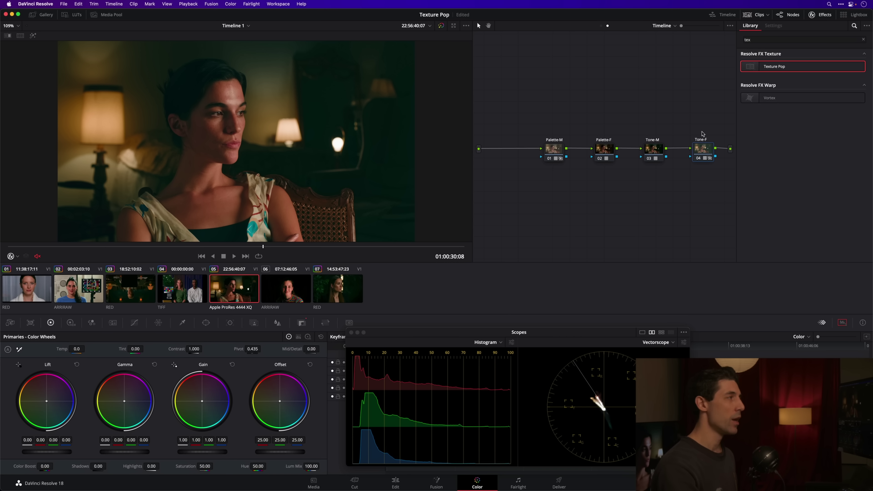
{"action": "left_click", "coordinate": [602, 26]}
{"action": "left_click", "coordinate": [577, 120]}
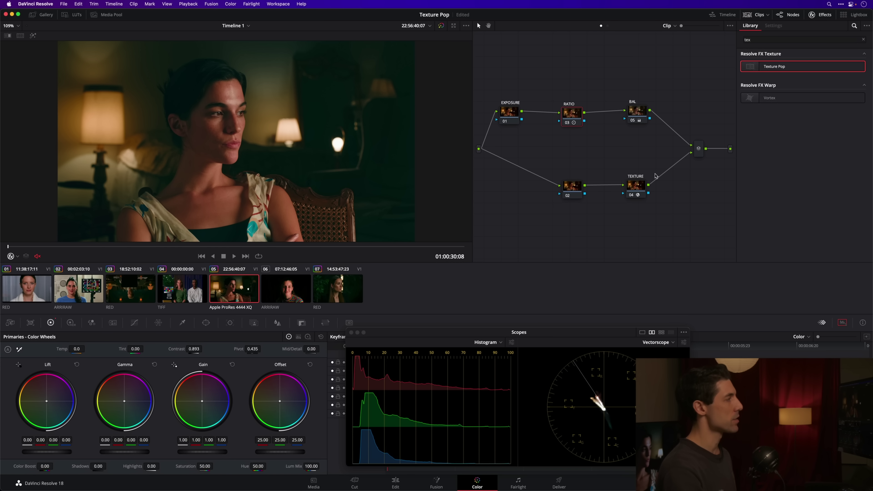
On clip 05's TEXTURE node, lower Strength to 0.220 and Coarse to -0.376.
{"action": "left_click", "coordinate": [636, 190]}
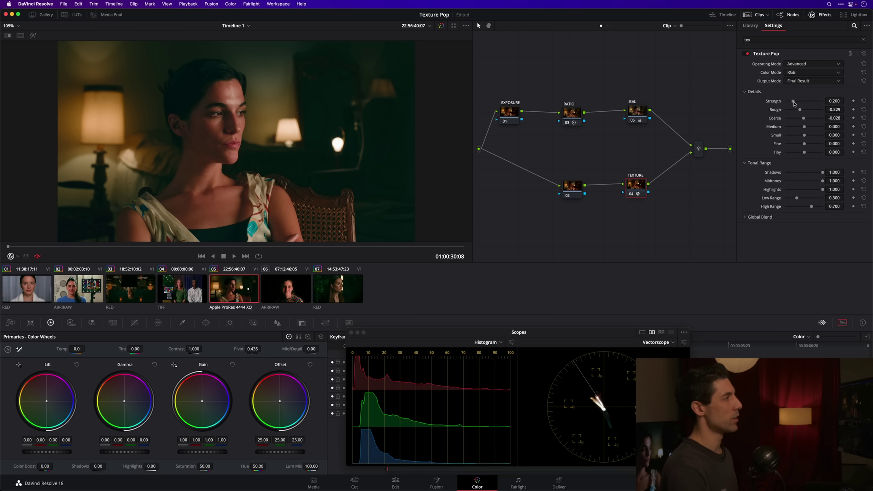
{"action": "left_click_drag", "start_coordinate": [794, 103], "coordinate": [794, 102]}
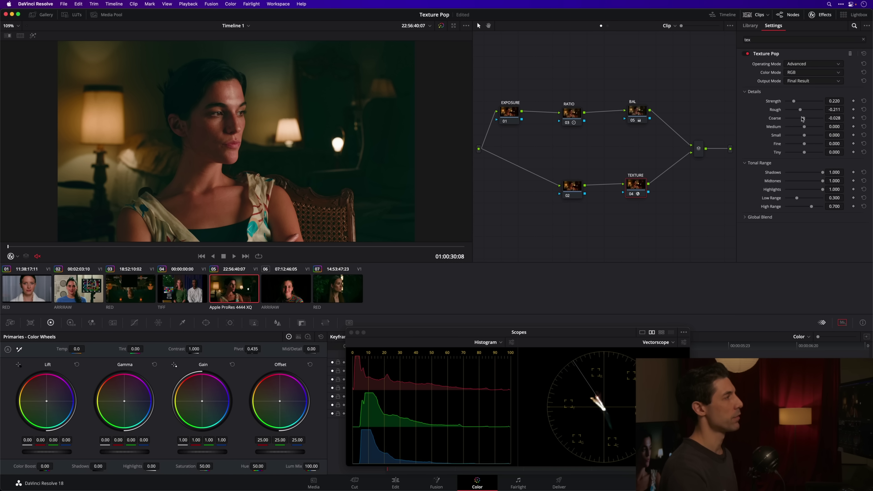
{"action": "left_click_drag", "start_coordinate": [803, 119], "coordinate": [797, 120]}
{"action": "left_click_drag", "start_coordinate": [416, 332], "coordinate": [398, 302]}
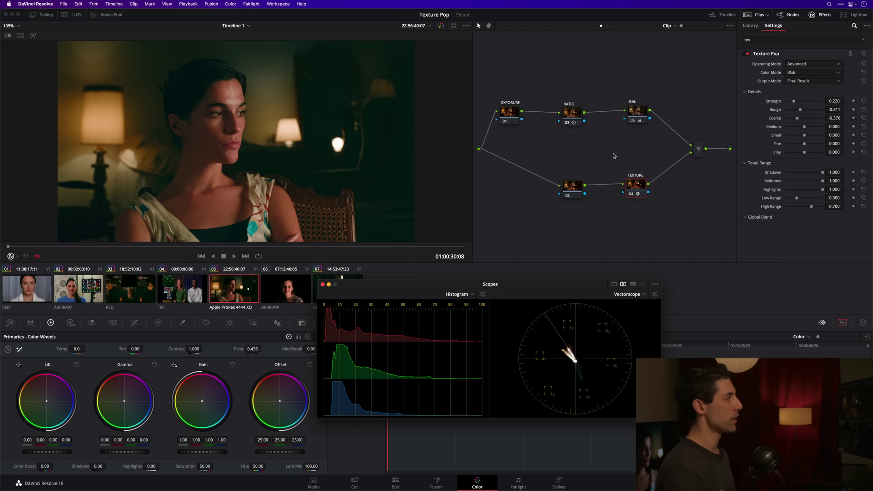
{"action": "left_click", "coordinate": [636, 191]}
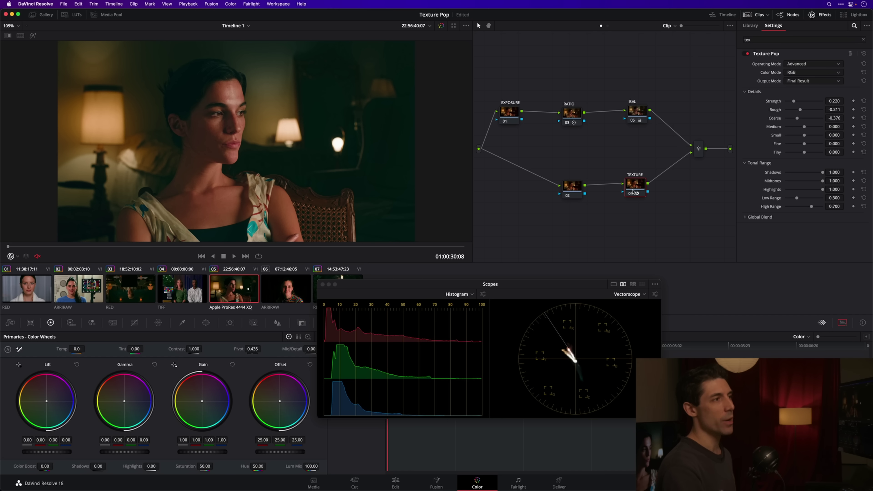
{"action": "left_click_drag", "start_coordinate": [634, 186], "coordinate": [633, 190]}
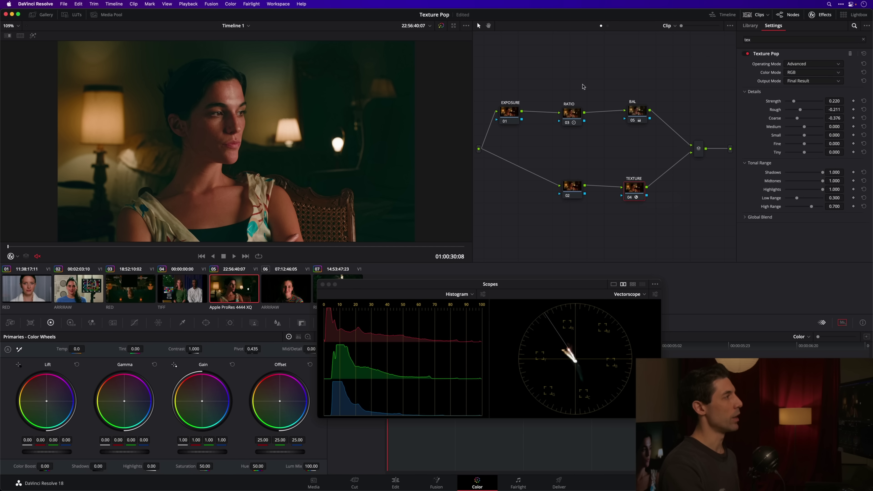
{"action": "left_click_drag", "start_coordinate": [627, 191], "coordinate": [633, 193]}
{"action": "key", "text": "super+d"}
{"action": "key", "text": "super+d"}
{"action": "left_click_drag", "start_coordinate": [639, 187], "coordinate": [637, 190]}
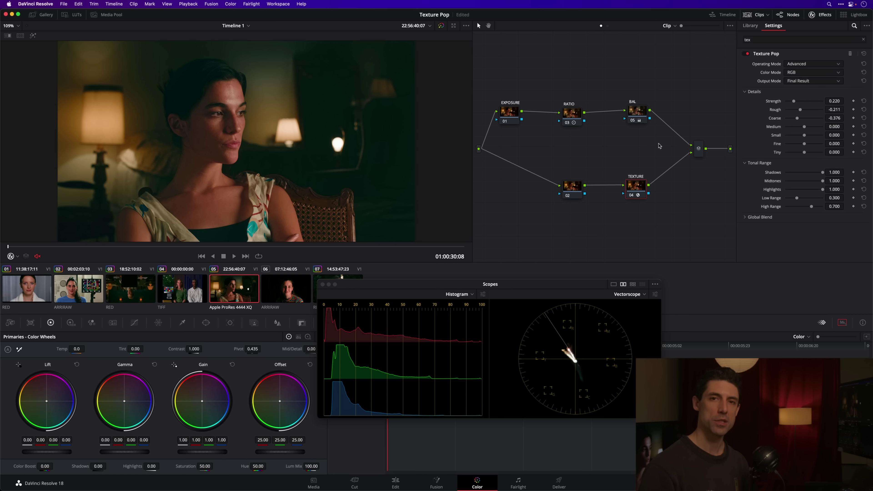
{"action": "left_click_drag", "start_coordinate": [638, 188], "coordinate": [635, 189]}
{"action": "key", "text": "ctrl+d"}
{"action": "key", "text": "ctrl+d"}
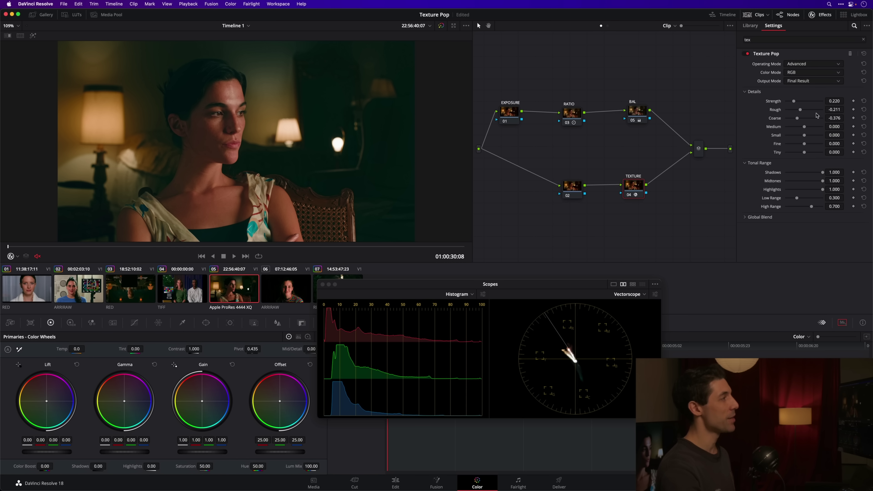
{"action": "left_click_drag", "start_coordinate": [806, 135], "coordinate": [812, 135]}
{"action": "double_click", "coordinate": [812, 135]}
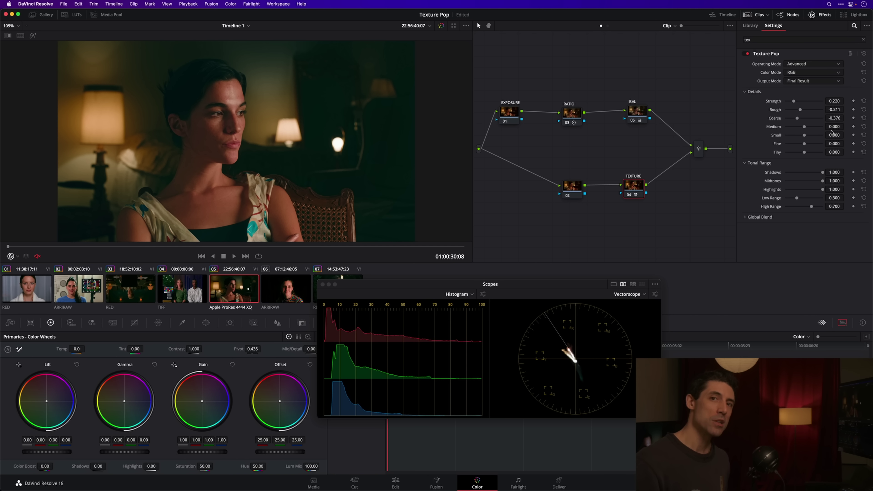